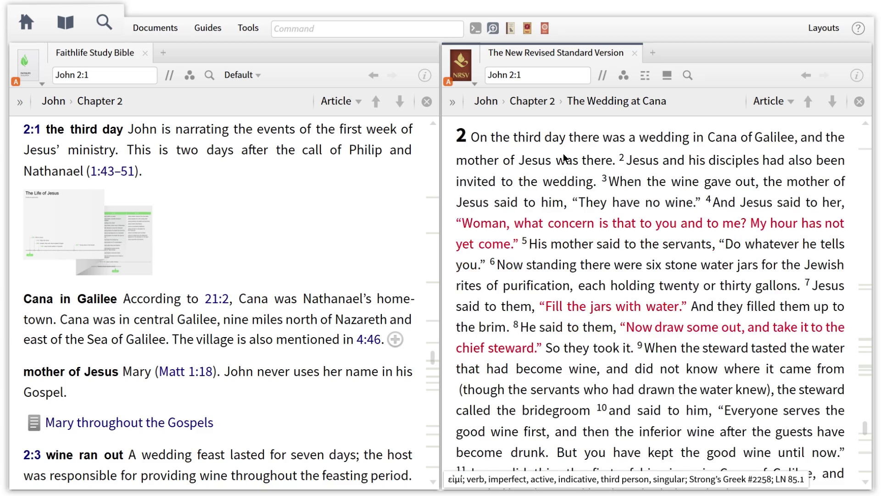
# Scroll the NRSV through John 2:1–7 with Study Bible notes following, then preview Sirach 32:1–2
pyautogui.scroll(-3, 564, 158)
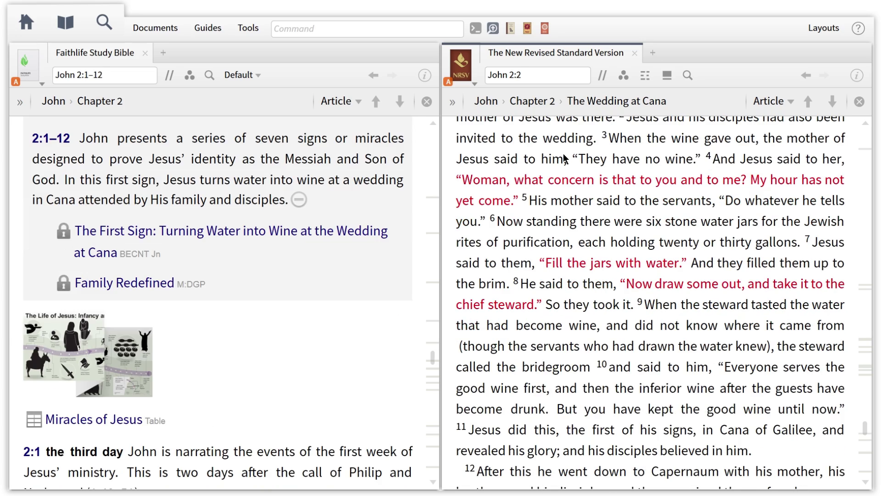
pyautogui.scroll(-3, 563, 158)
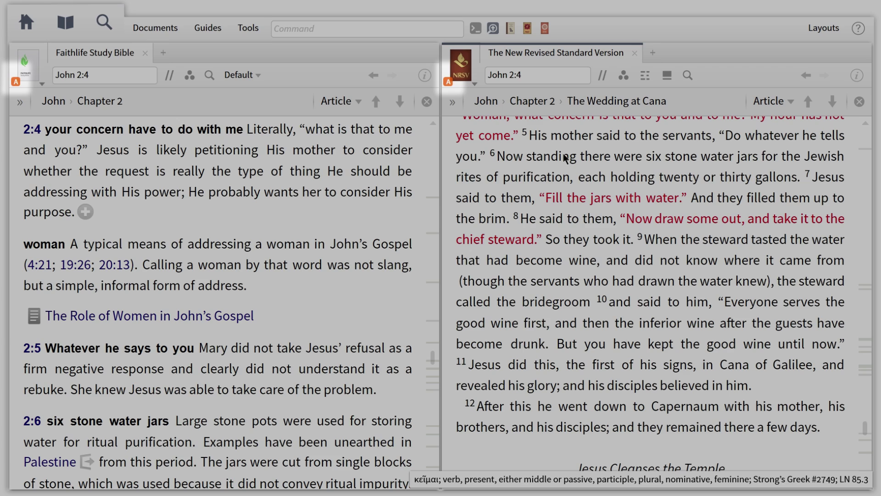
pyautogui.scroll(2, 563, 154)
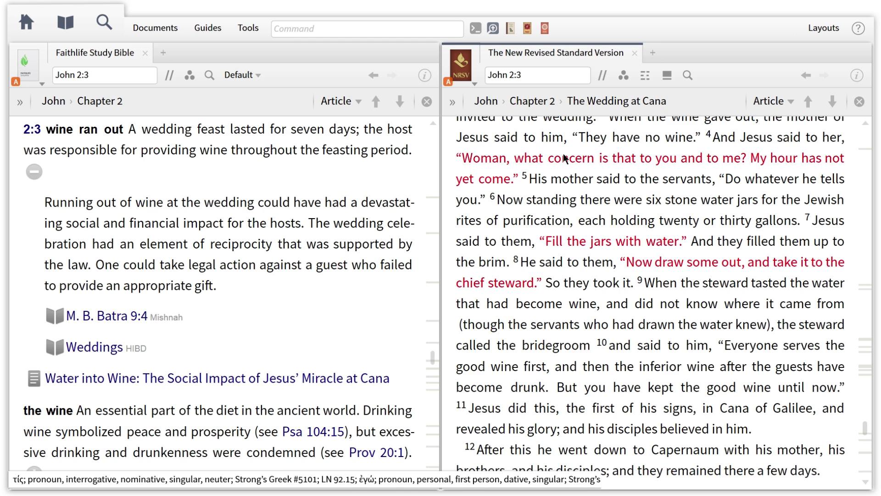
pyautogui.scroll(-3, 564, 158)
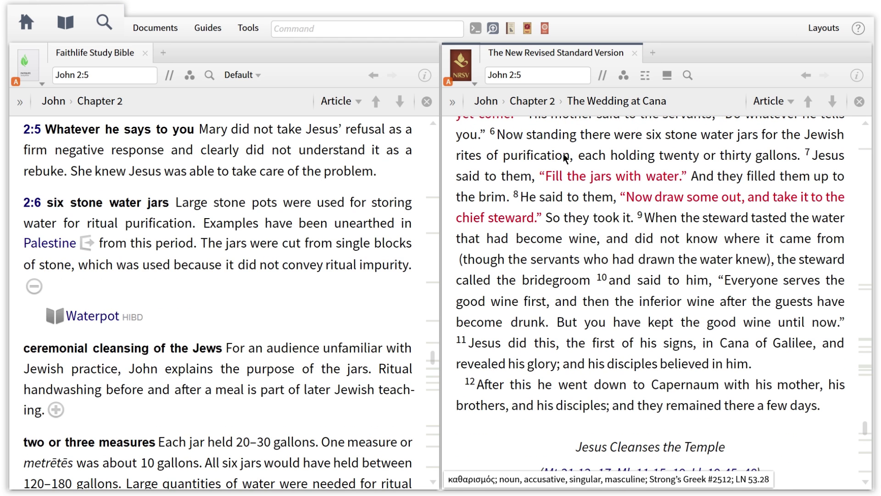
pyautogui.scroll(-2, 564, 158)
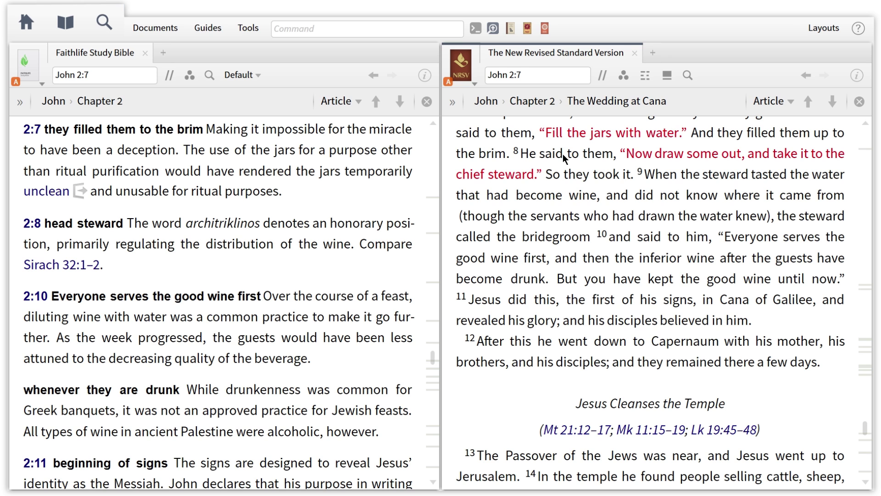
pyautogui.moveTo(78, 266)
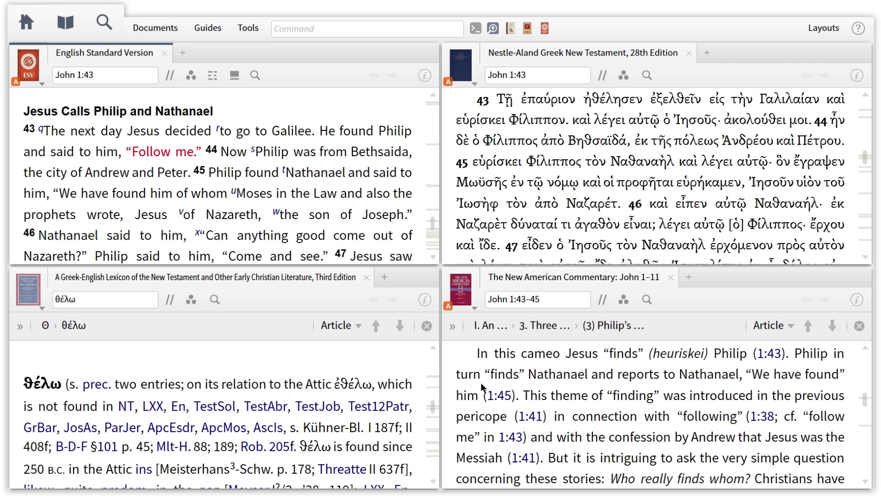
# Open Ναζαρέτ in BDAG and sync the ESV and Greek text to John 1:43–45
pyautogui.doubleClick(578, 204)
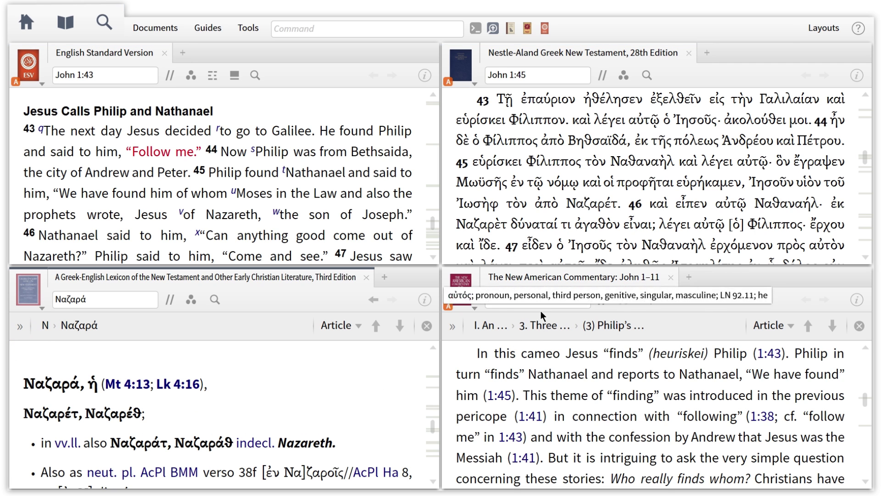
pyautogui.click(565, 393)
pyautogui.scroll(-1, 565, 394)
pyautogui.scroll(-2, 566, 393)
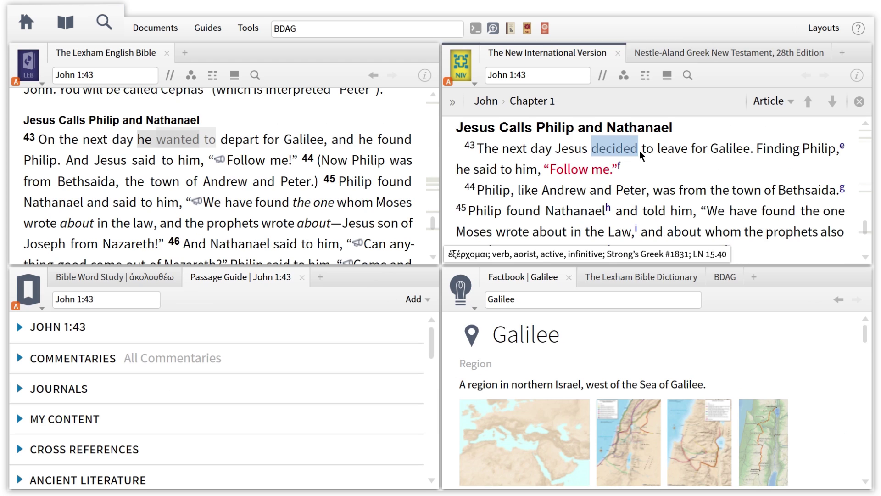
# Show the NA28 text, BDAG's θέλω entry for ἠθέλησεν, and the ἀκολουθέω word study
pyautogui.click(676, 54)
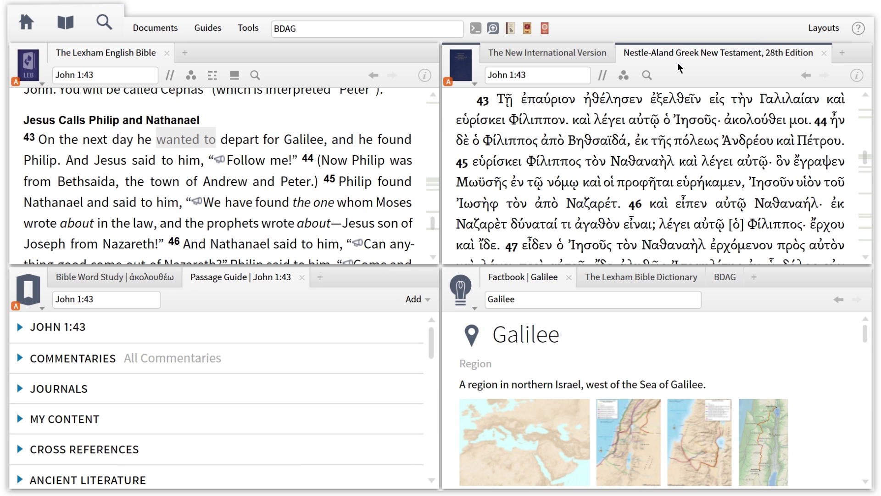
pyautogui.doubleClick(636, 101)
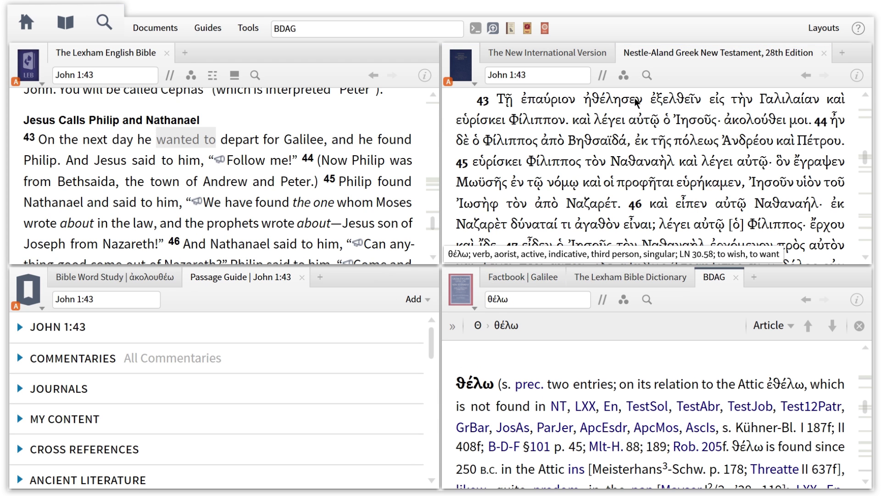
pyautogui.click(158, 276)
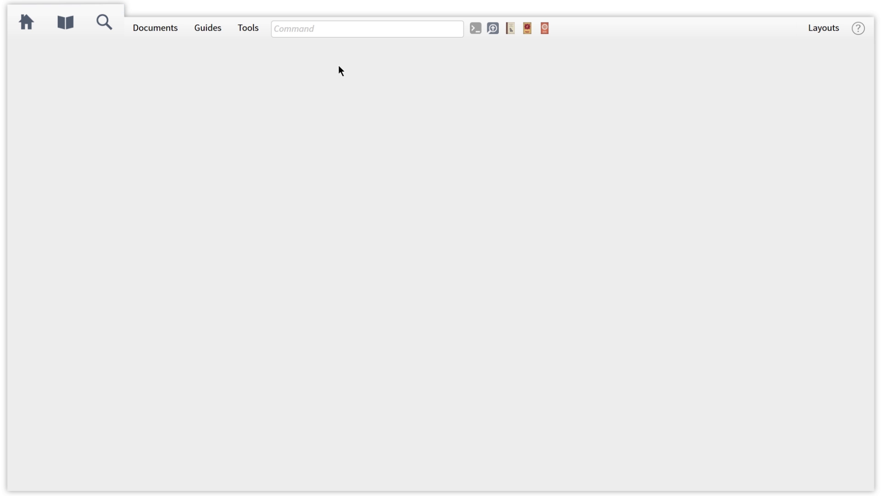
# Open The Lexham English Bible, then the NIV beside it, from the Command box
pyautogui.click(334, 31)
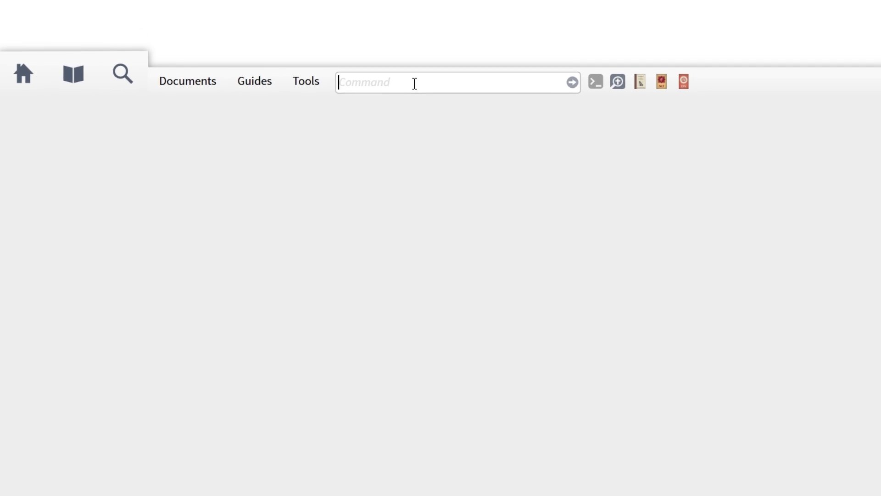
pyautogui.write('LEB')
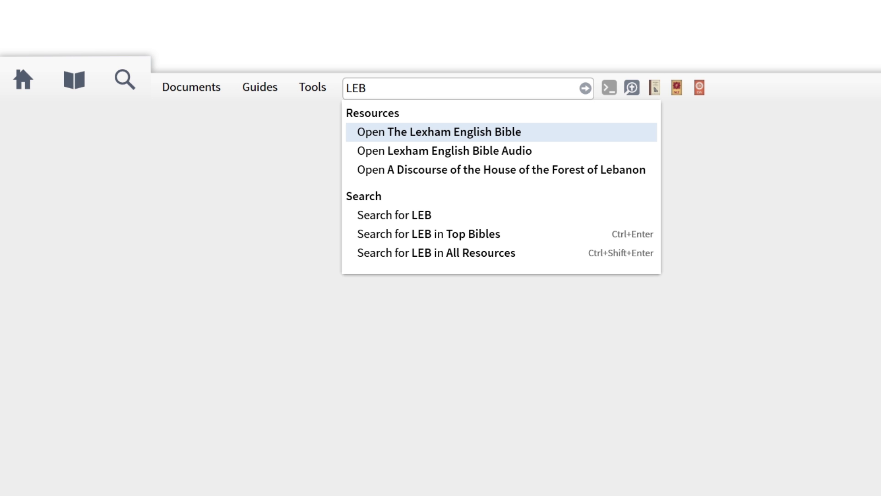
pyautogui.moveTo(438, 132); pyautogui.dragTo(183, 202)
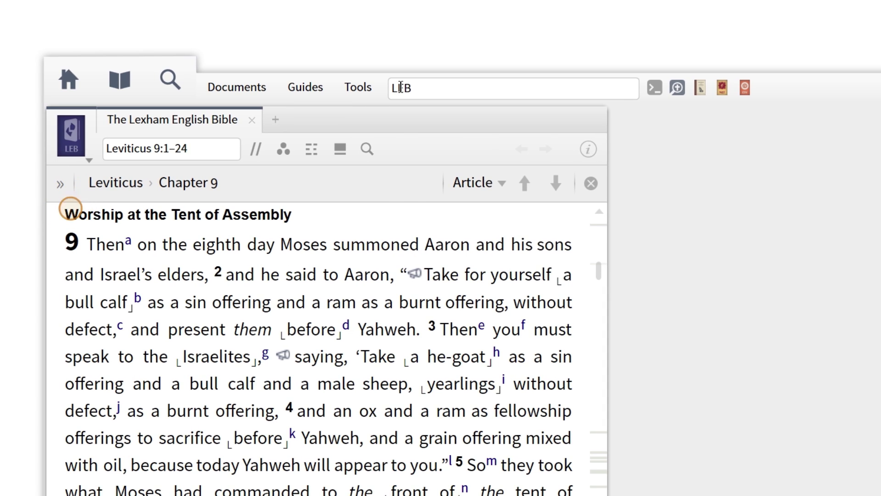
pyautogui.click(394, 87)
pyautogui.write('NIV')
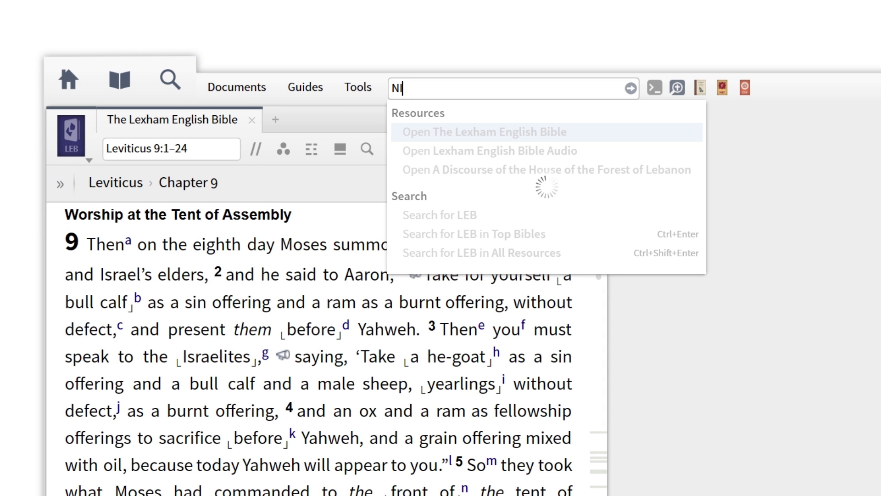
pyautogui.moveTo(481, 131); pyautogui.dragTo(771, 245)
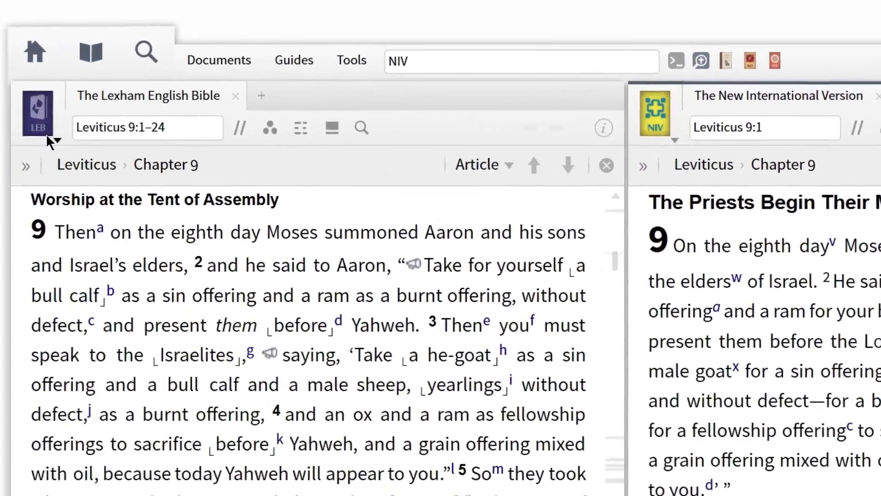
# Put both the LEB and NIV panels in link set A
pyautogui.click(48, 137)
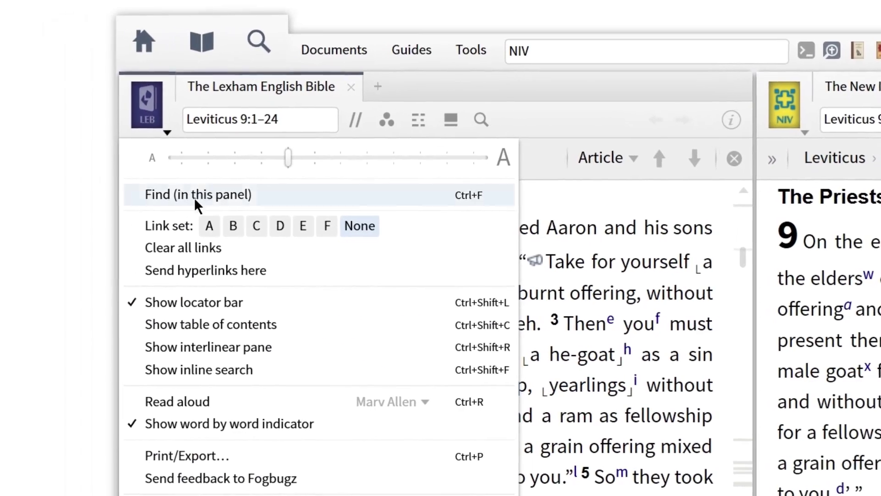
pyautogui.click(214, 226)
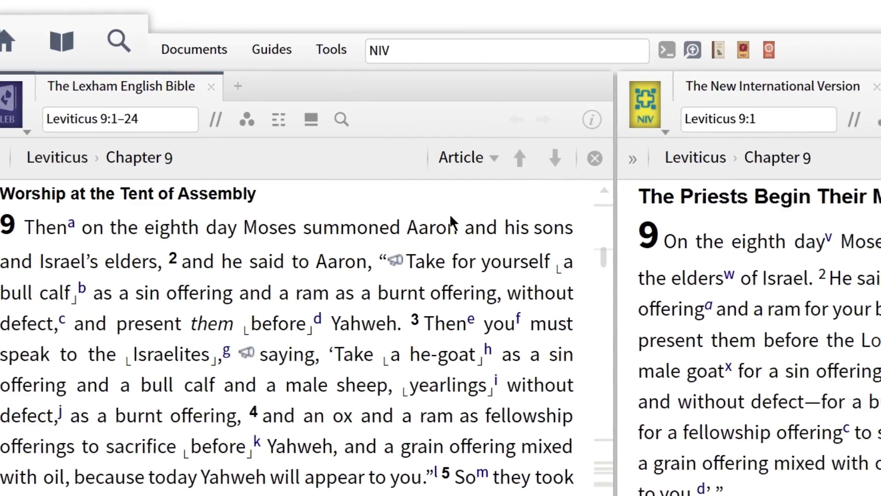
pyautogui.click(410, 122)
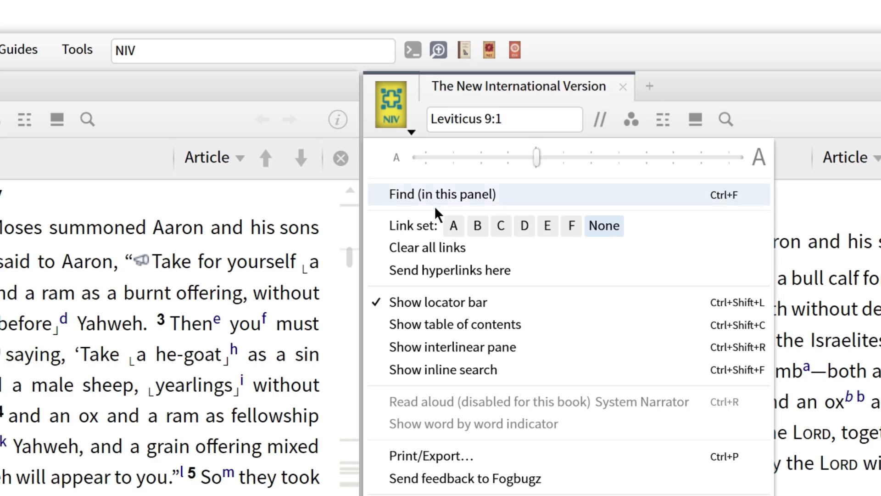
pyautogui.click(455, 231)
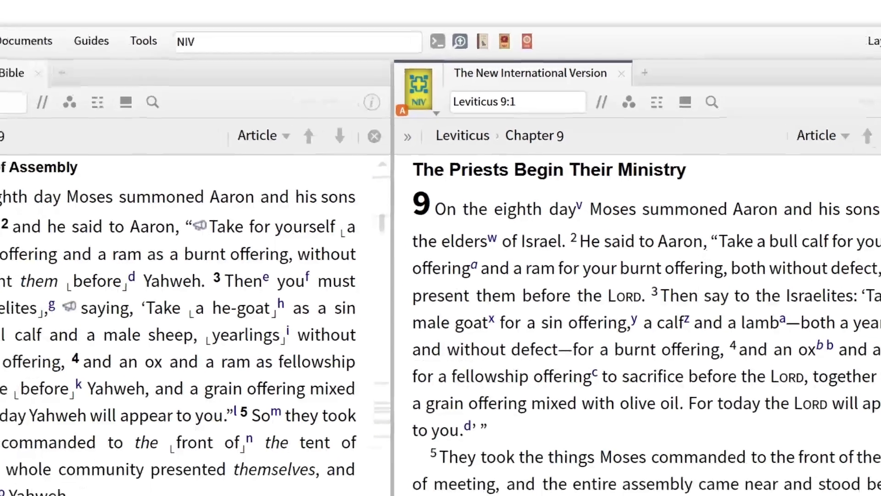
pyautogui.click(16, 88)
# Take the linked Bibles to John 1:43 and open NA28 in link set A
pyautogui.write('J')
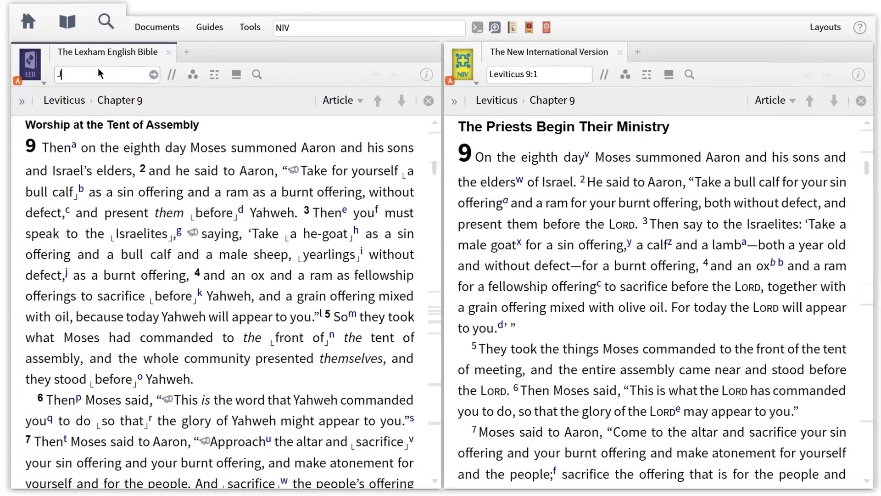
pyautogui.write('ohn 1:43')
pyautogui.press('Return')
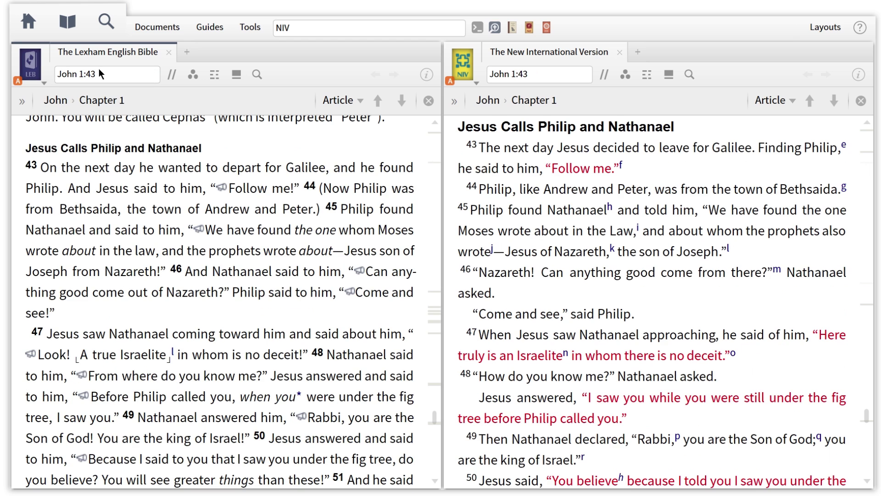
pyautogui.click(284, 26)
pyautogui.write('NA28')
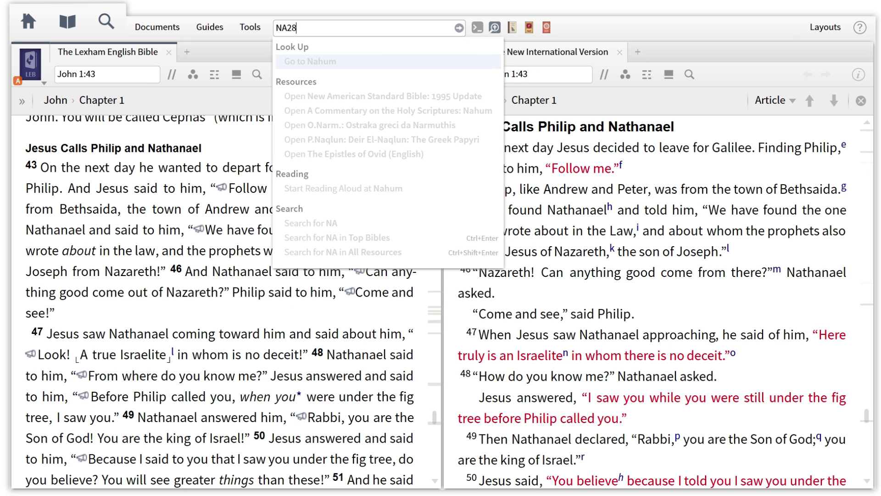
pyautogui.press('Return')
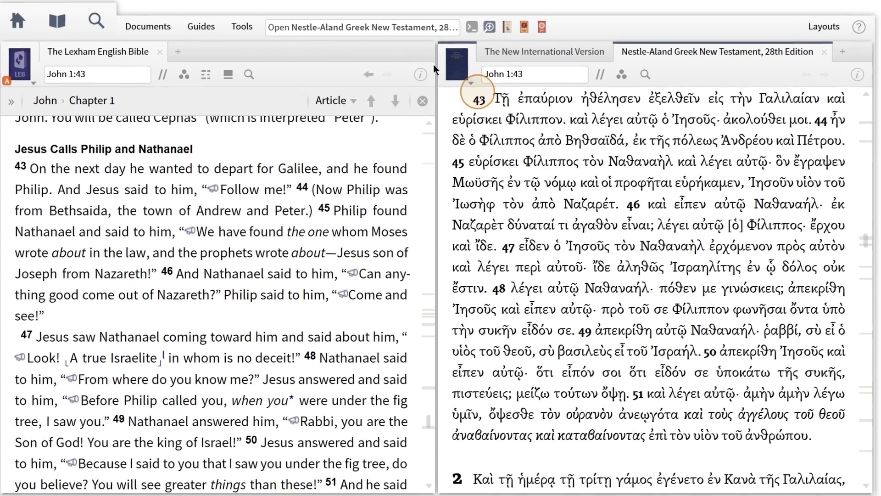
pyautogui.click(456, 64)
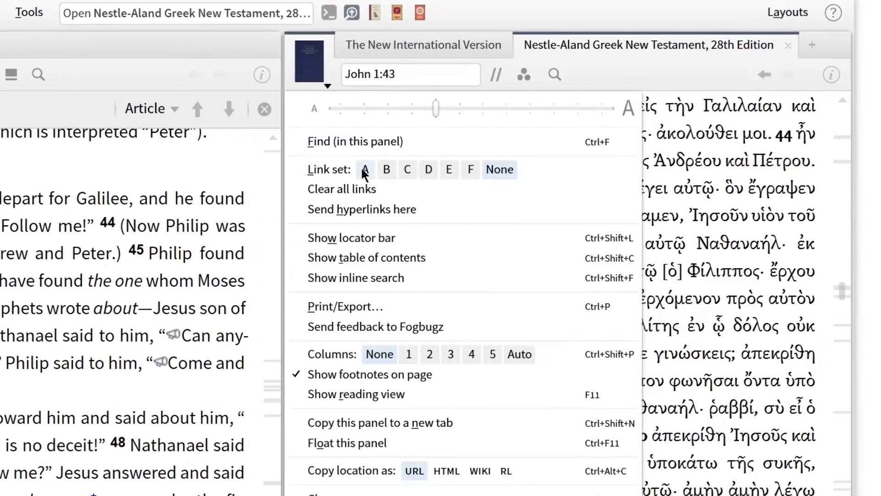
pyautogui.click(364, 170)
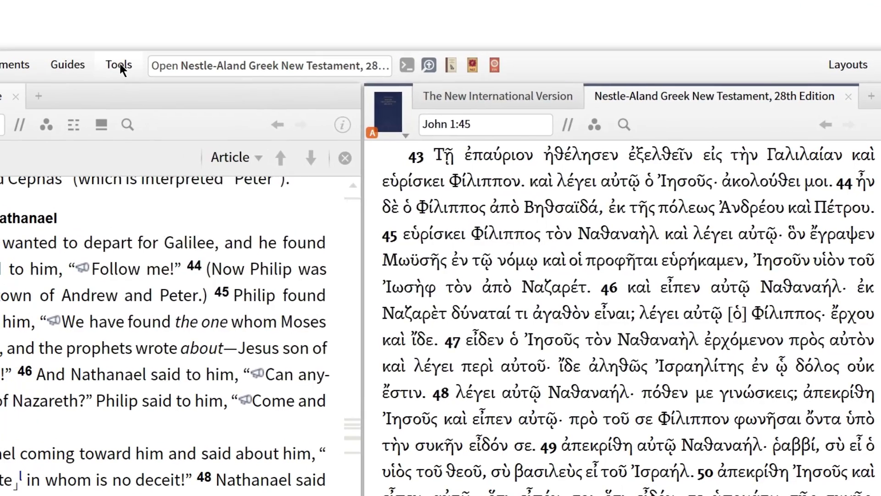
# Dock a Factbook panel beneath the Greek text
pyautogui.click(120, 63)
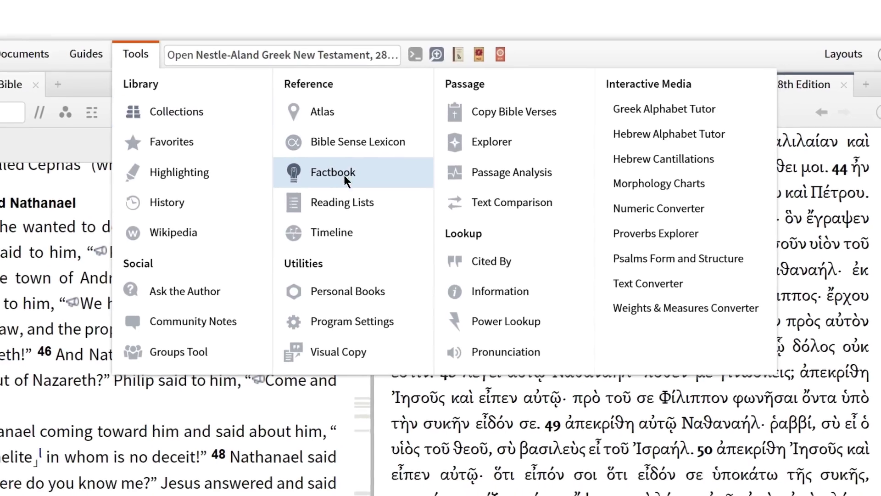
pyautogui.moveTo(337, 186); pyautogui.dragTo(537, 427)
pyautogui.moveTo(554, 343); pyautogui.dragTo(630, 424)
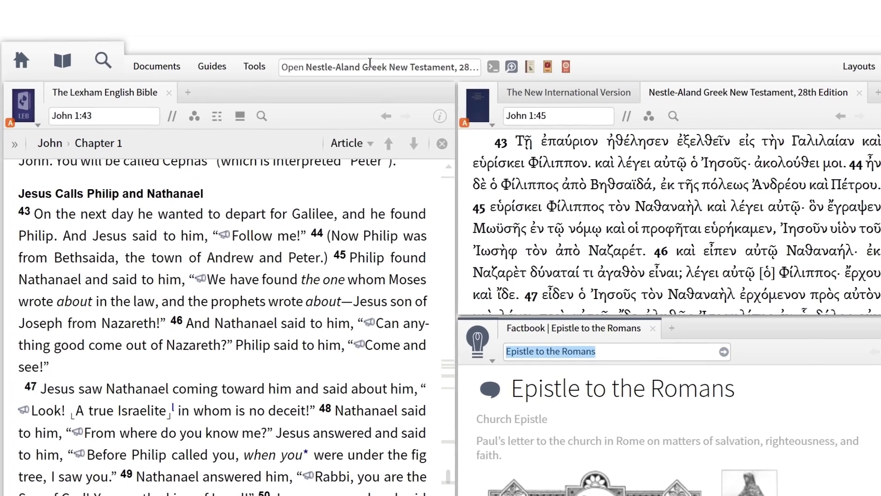
# Open the Lexham Bible Dictionary (LBD) and dock it beside the Factbook
pyautogui.click(321, 40)
pyautogui.write('LB')
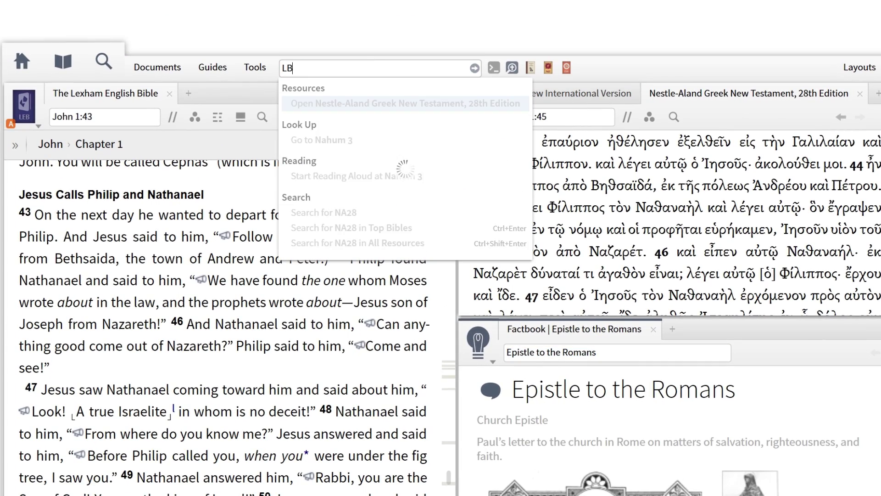
pyautogui.write('D')
pyautogui.press('Return')
pyautogui.moveTo(263, 95); pyautogui.dragTo(642, 331)
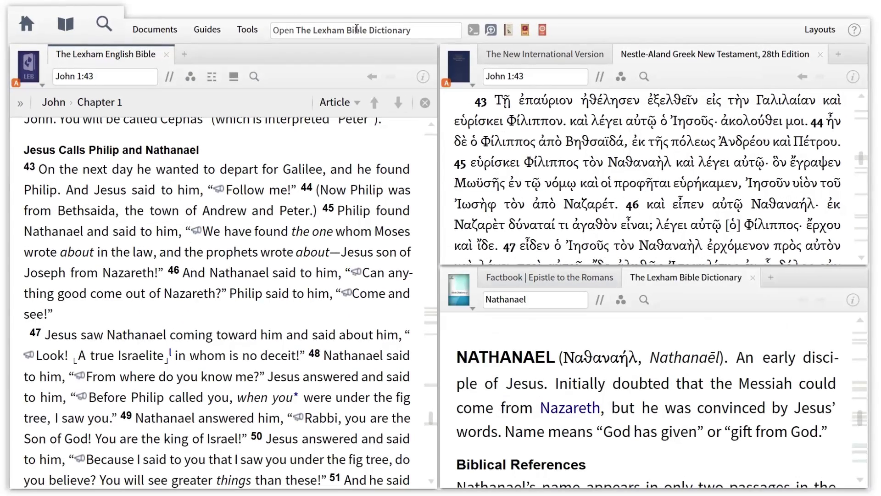
# Add BDAG as a tab beside the dictionary
pyautogui.click(357, 29)
pyautogui.write('BDAG')
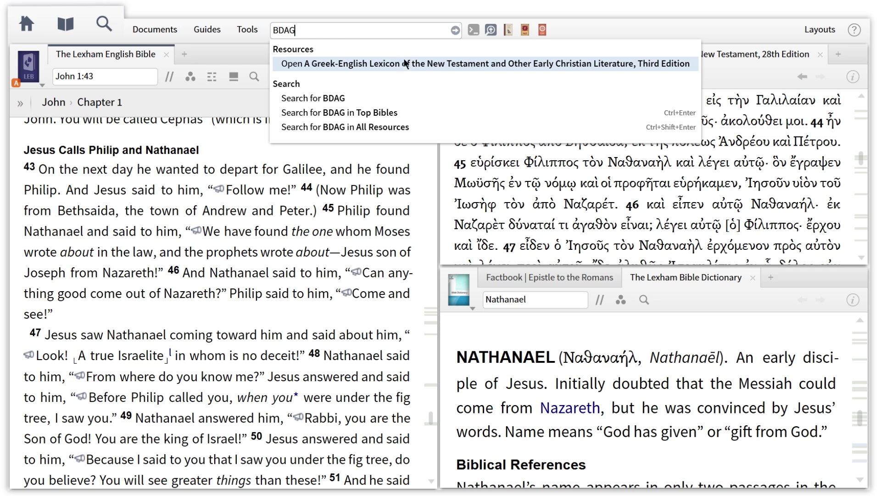
pyautogui.moveTo(407, 65); pyautogui.dragTo(673, 365)
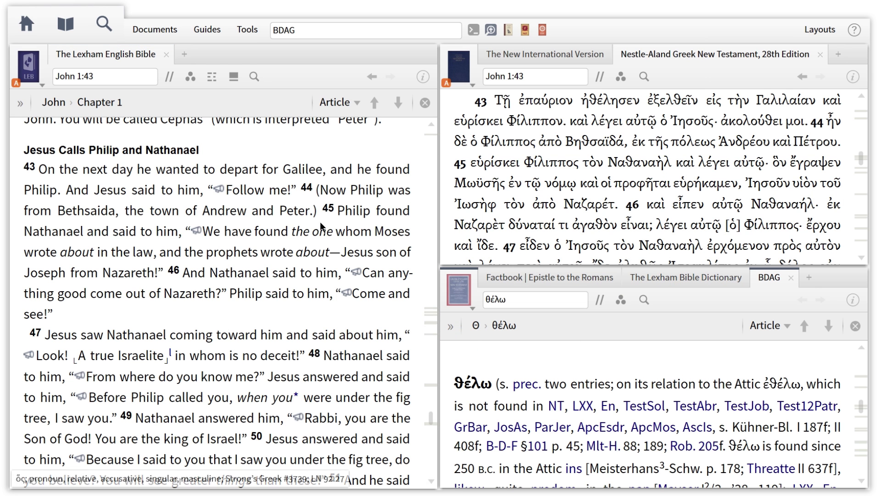
# Look up Galilee and Φίλιππος, then load the Factbook's Galilee region article
pyautogui.click(295, 172)
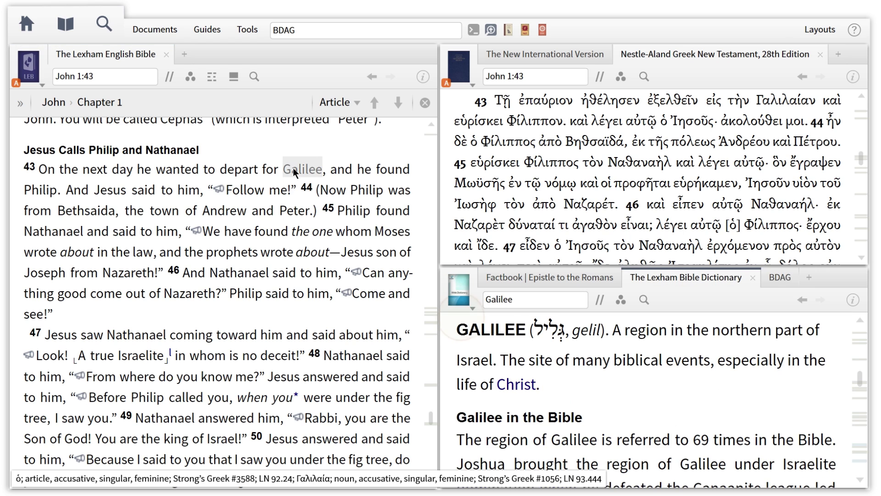
pyautogui.click(568, 166)
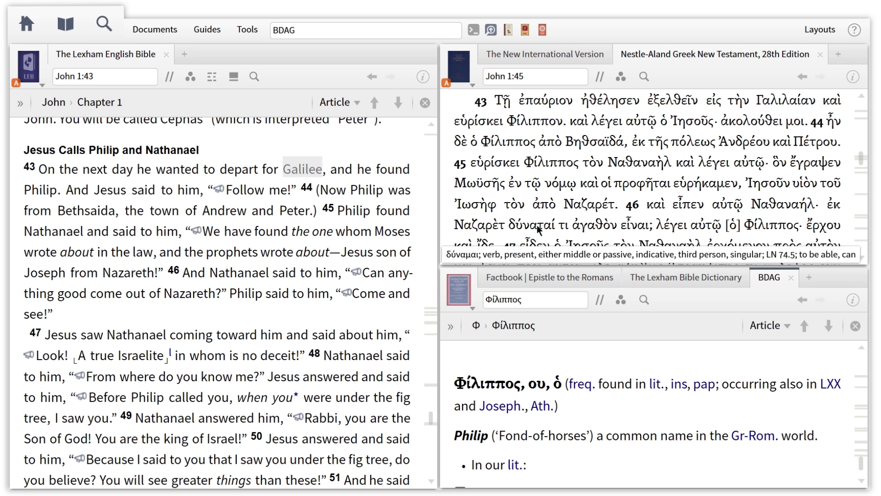
pyautogui.click(566, 276)
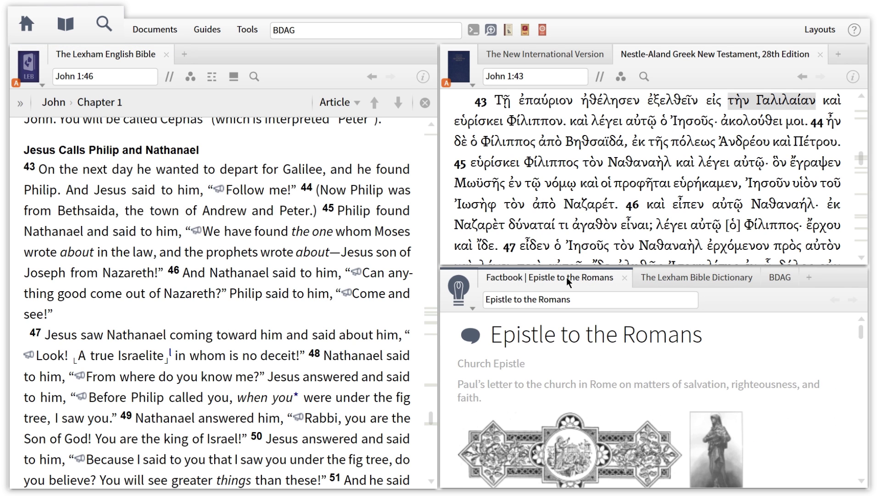
pyautogui.click(557, 298)
pyautogui.write('Ga')
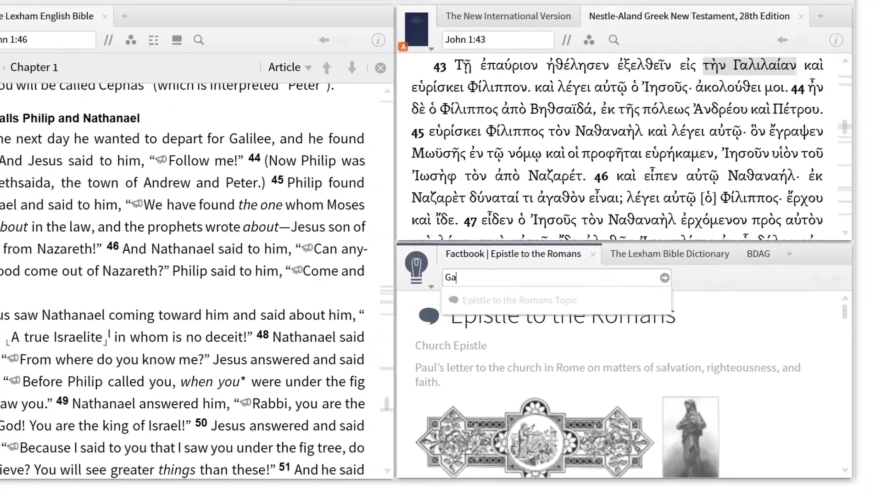
pyautogui.write('lilee')
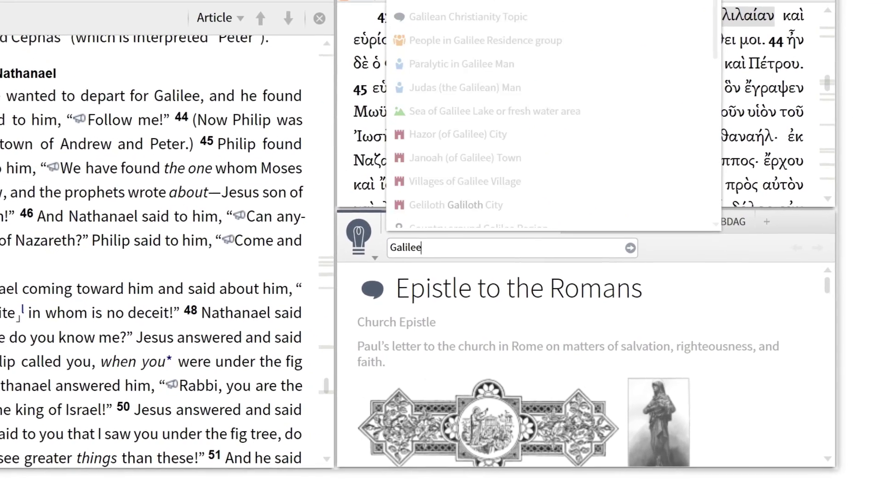
pyautogui.press('Return')
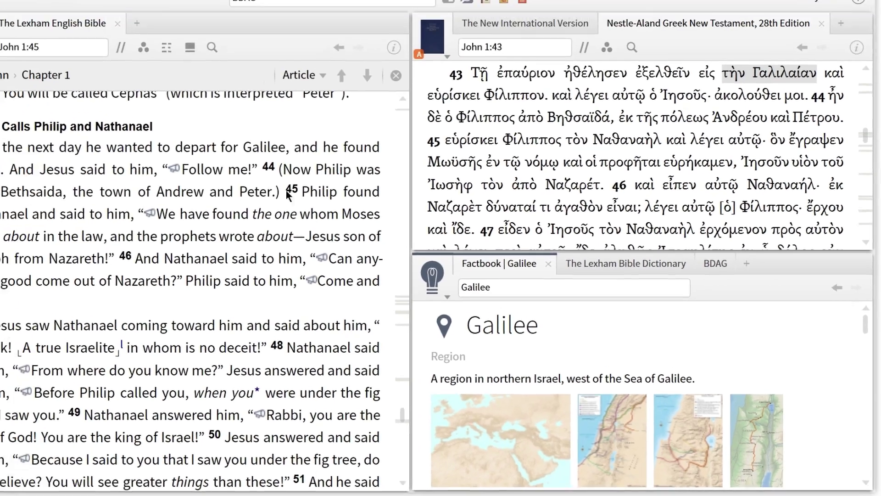
pyautogui.click(206, 27)
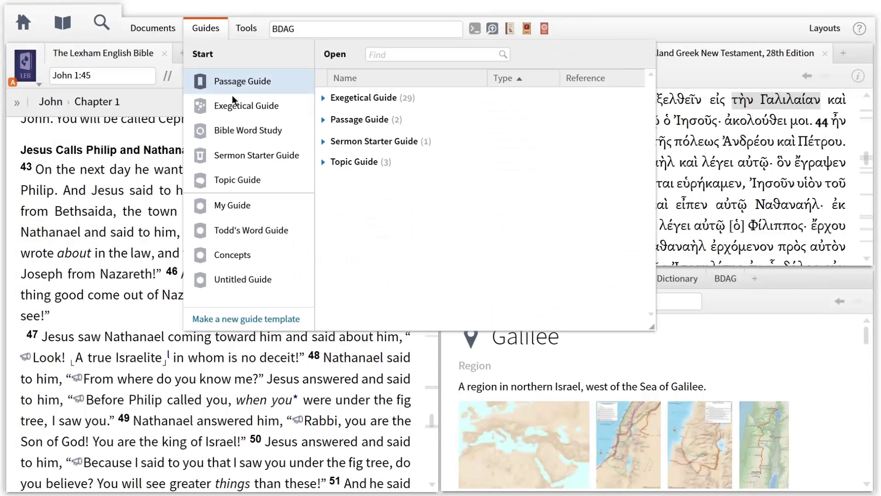
# Dock a Bible Word Study under the English Bible and search g:akolou for ἀκολουθέω
pyautogui.moveTo(230, 255); pyautogui.dragTo(222, 406)
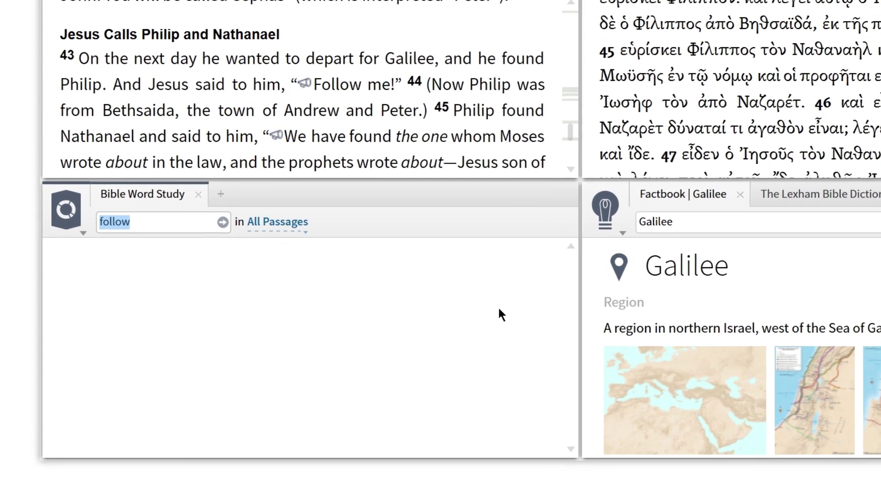
pyautogui.scroll(-3, 568, 339)
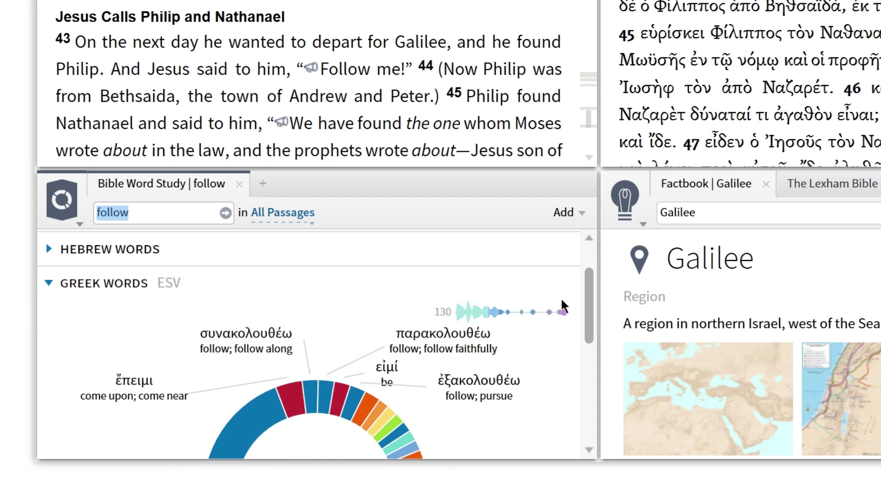
pyautogui.click(98, 211)
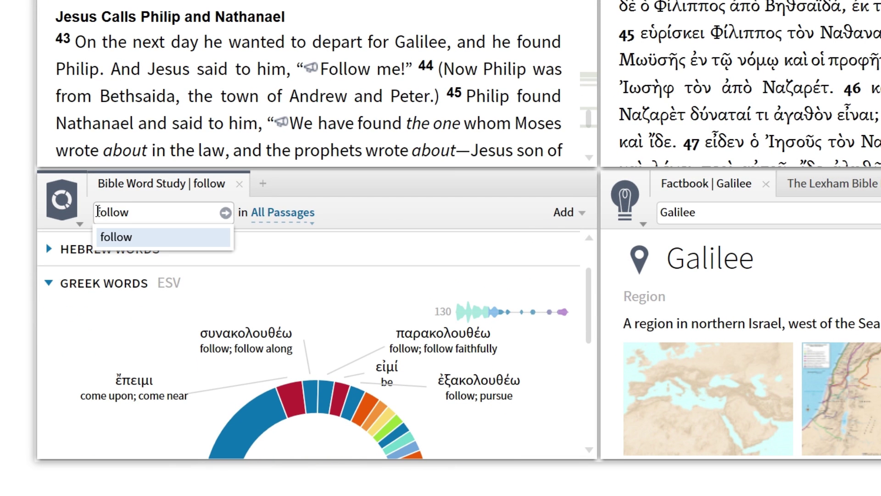
pyautogui.hotkey('ctrl', 'a')
pyautogui.press('BackSpace')
pyautogui.write('g:akolou')
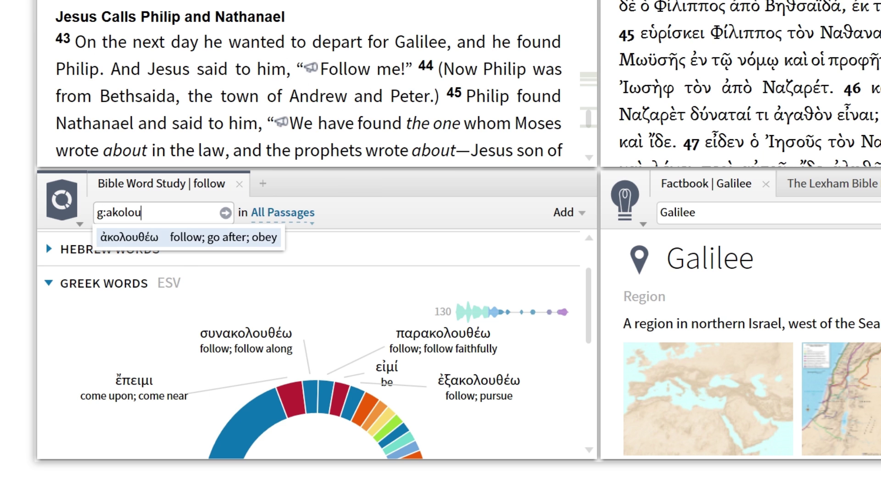
pyautogui.press('Escape')
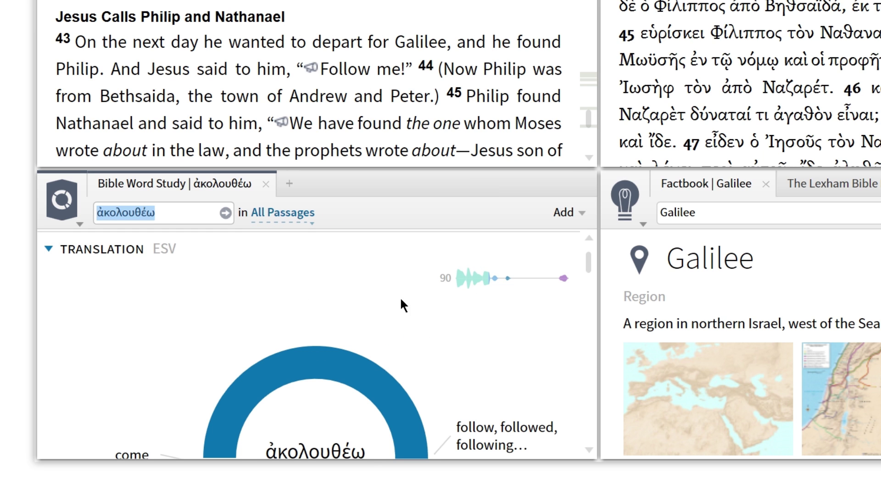
pyautogui.moveTo(586, 257); pyautogui.dragTo(590, 305)
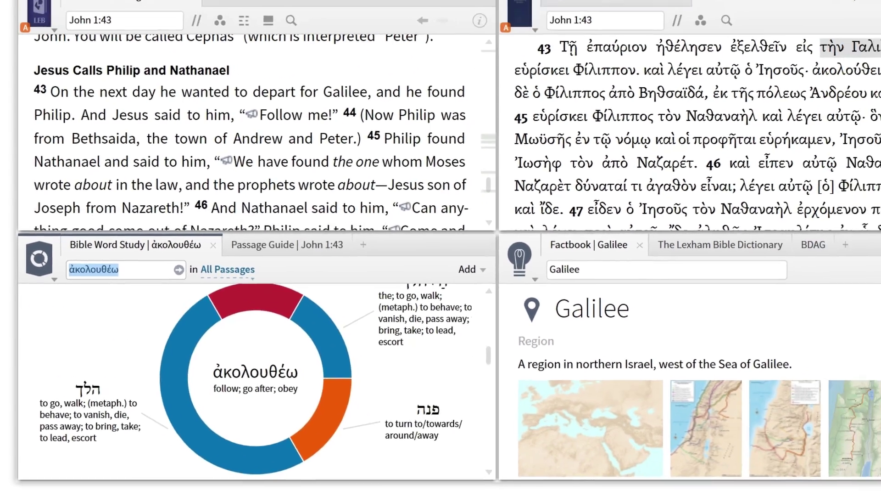
pyautogui.click(216, 6)
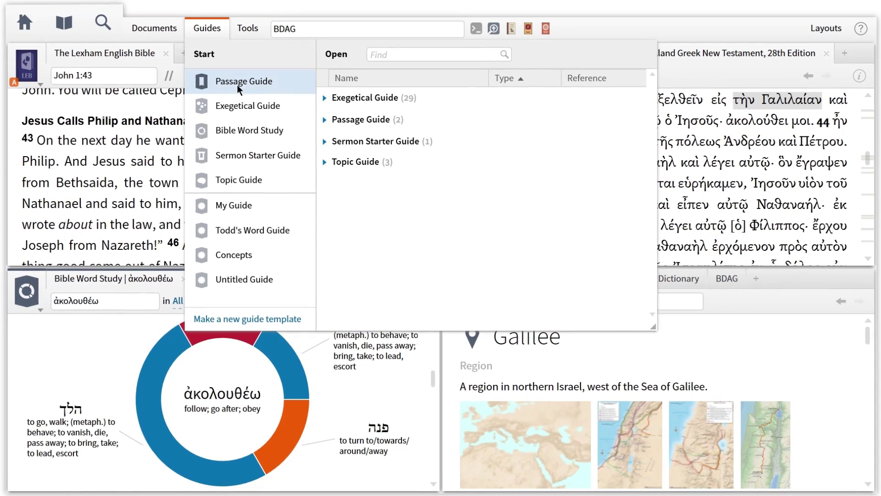
# Run a Passage Guide for John 1:43 beside the word study and select 'wanted' in the LEB
pyautogui.click(235, 81)
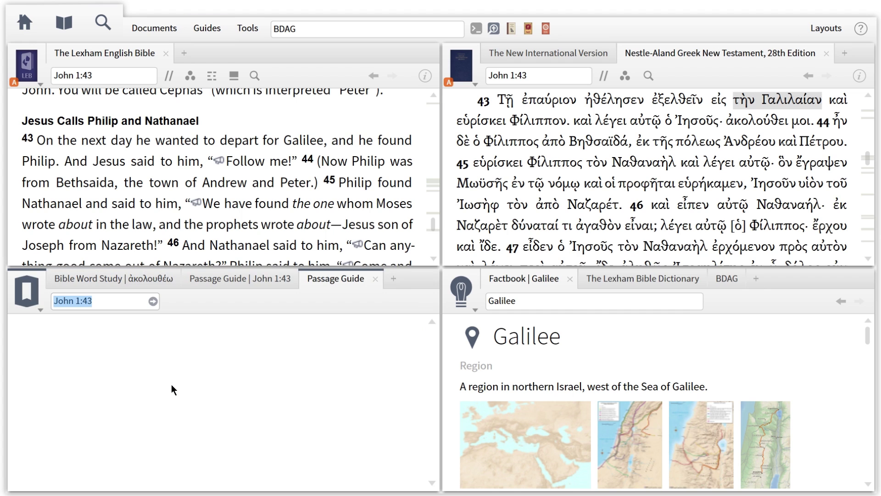
pyautogui.click(153, 301)
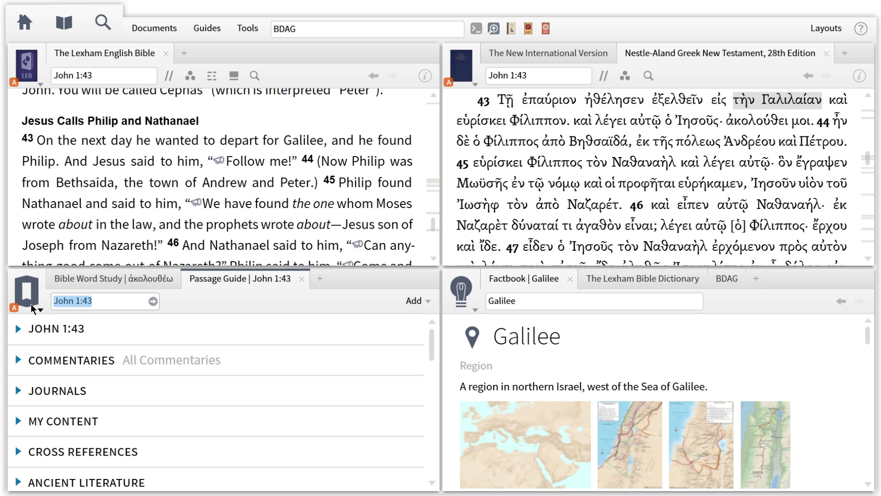
pyautogui.moveTo(154, 192)
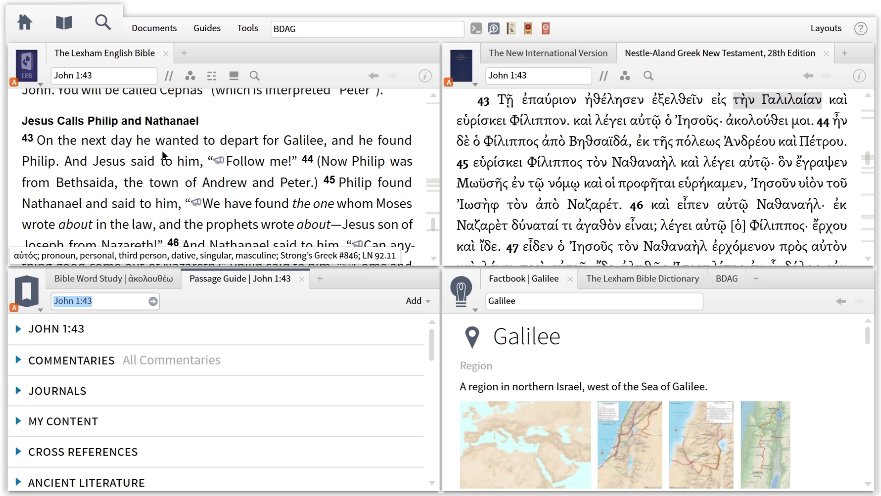
pyautogui.moveTo(156, 142); pyautogui.dragTo(203, 144)
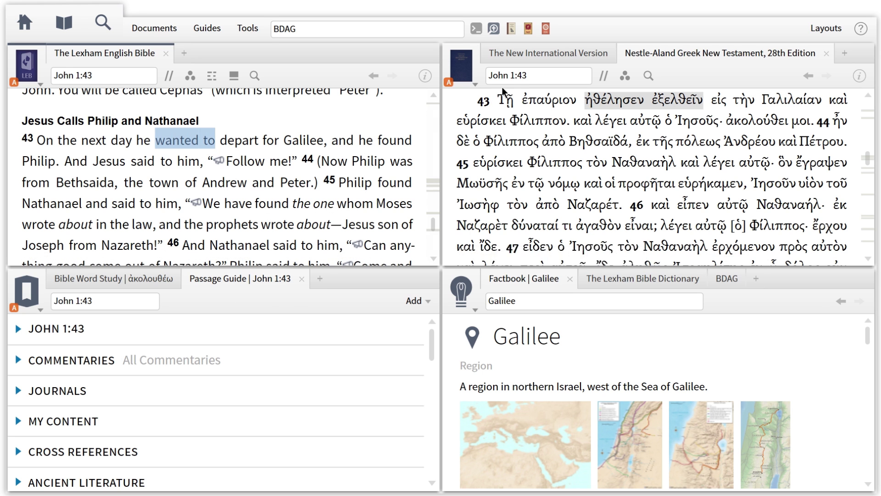
# Trace NIV 'decided' to Greek ἠθέλησεν and open BDAG's θέλω entry beside the word study
pyautogui.click(543, 53)
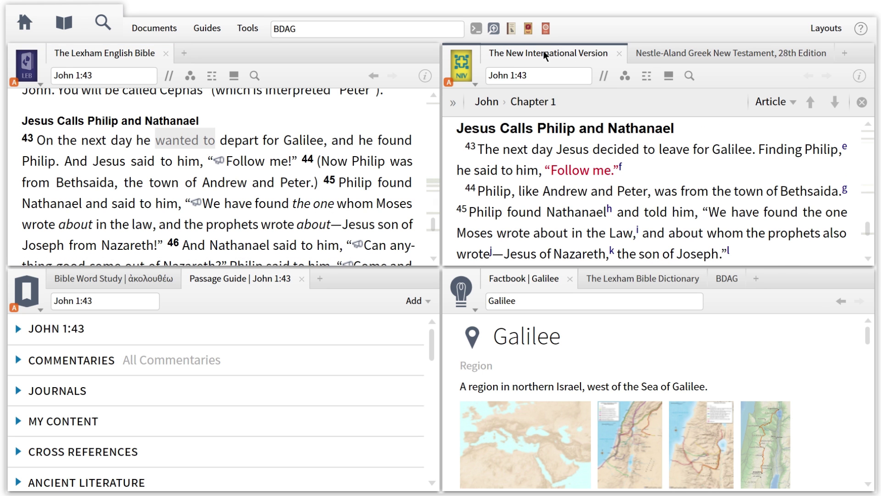
pyautogui.moveTo(590, 151); pyautogui.dragTo(641, 152)
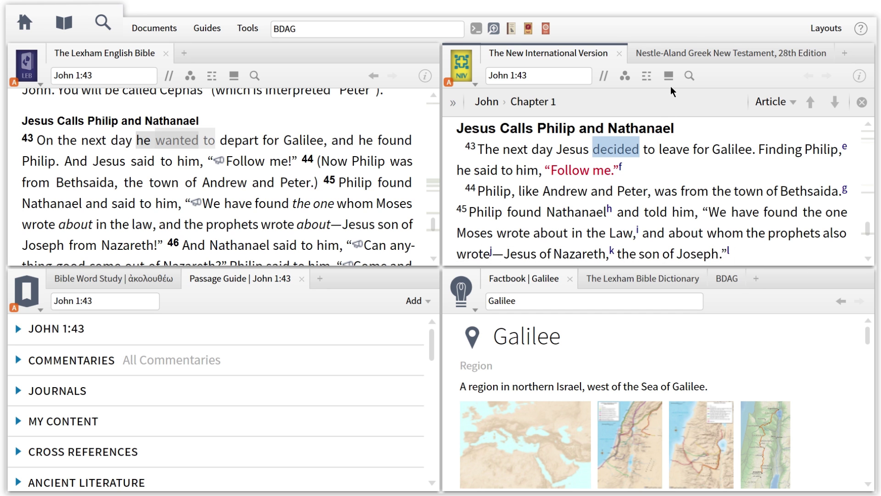
pyautogui.click(678, 54)
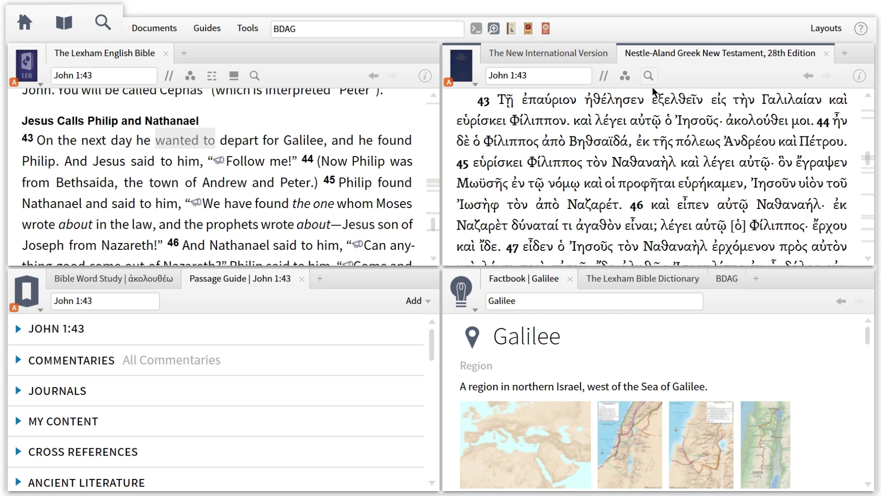
pyautogui.doubleClick(638, 102)
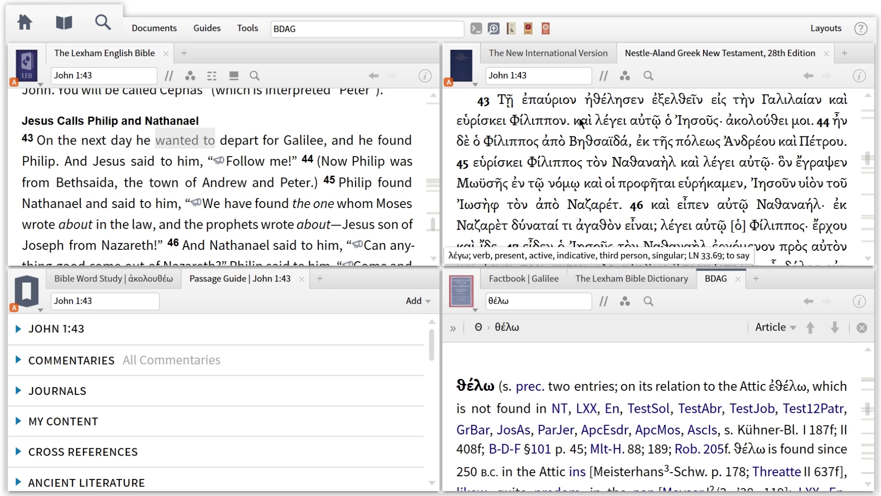
pyautogui.click(156, 278)
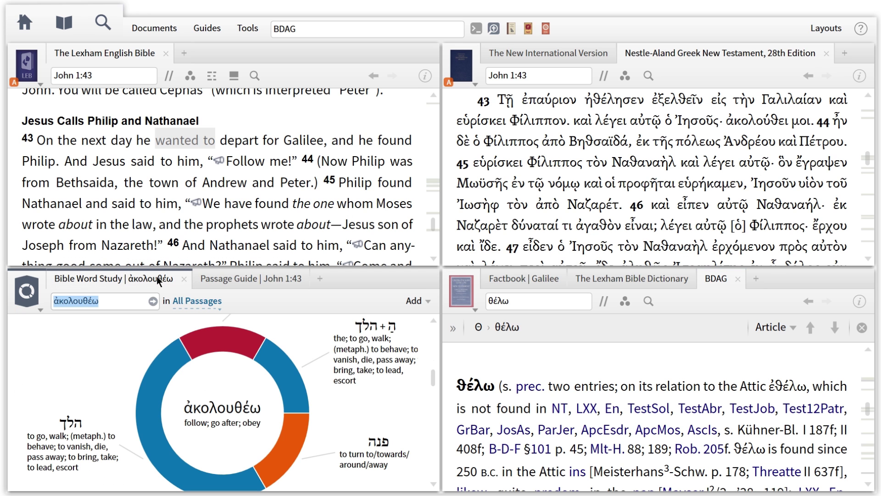
# Enter g:thel in the word study box and choose θέλω, charting its 207 occurrences
pyautogui.write('g:thel')
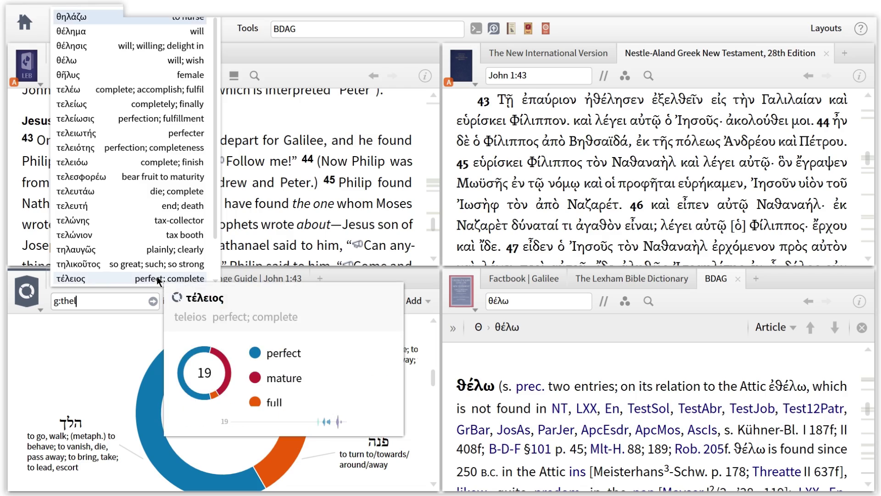
pyautogui.press('Down')
pyautogui.press('Down')
pyautogui.press('Down')
pyautogui.press('Return')
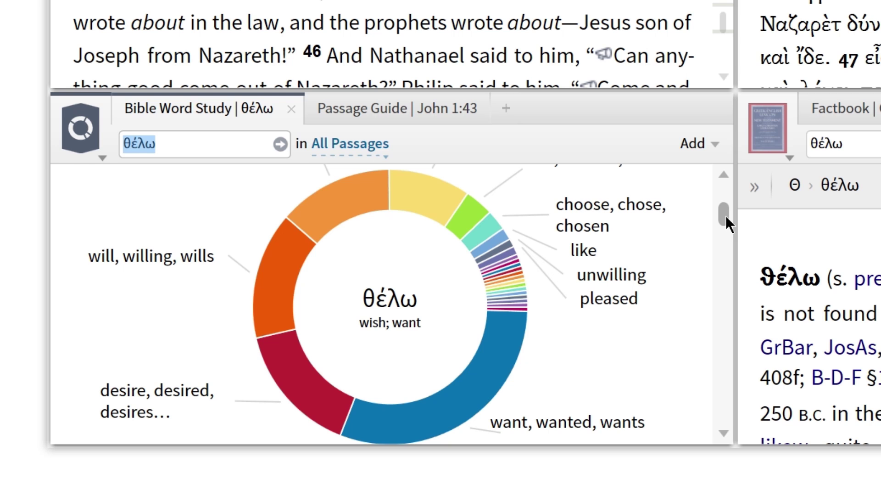
pyautogui.moveTo(726, 216)
pyautogui.mouseDown()
pyautogui.moveTo(727, 207)
pyautogui.moveTo(726, 221)
pyautogui.mouseUp()
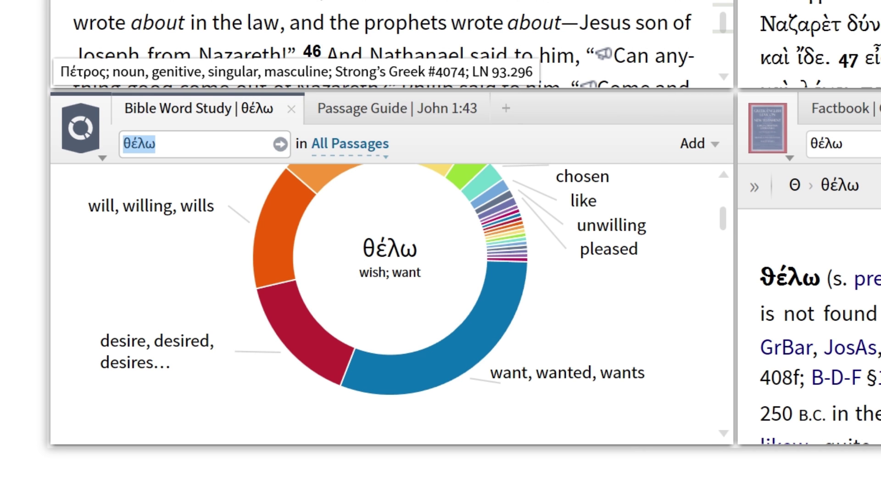
# Select Peter in verse 44, look up Peter in the Factbook, then show the John 1:44 Passage Guide
pyautogui.click(294, 50)
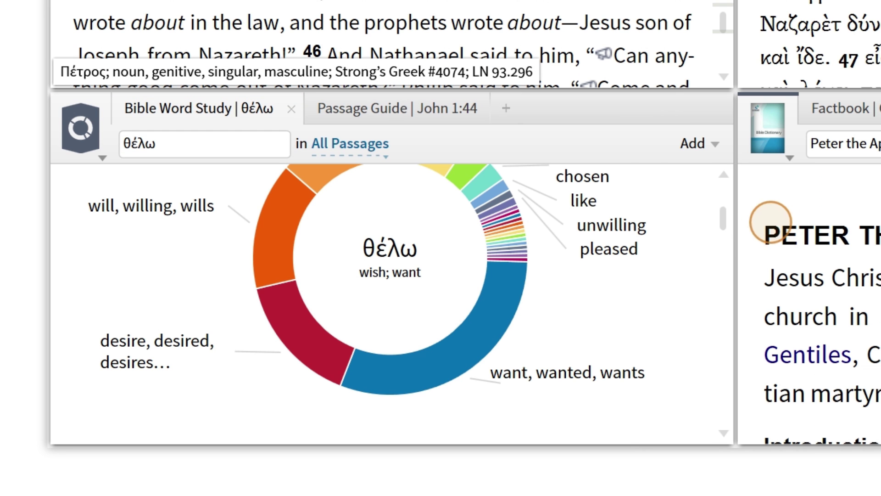
pyautogui.click(834, 107)
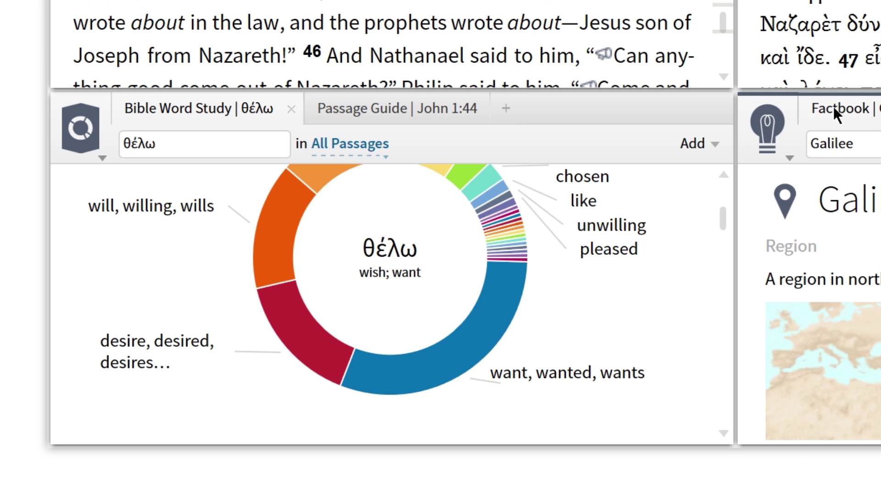
pyautogui.write('Peter')
pyautogui.press('Escape')
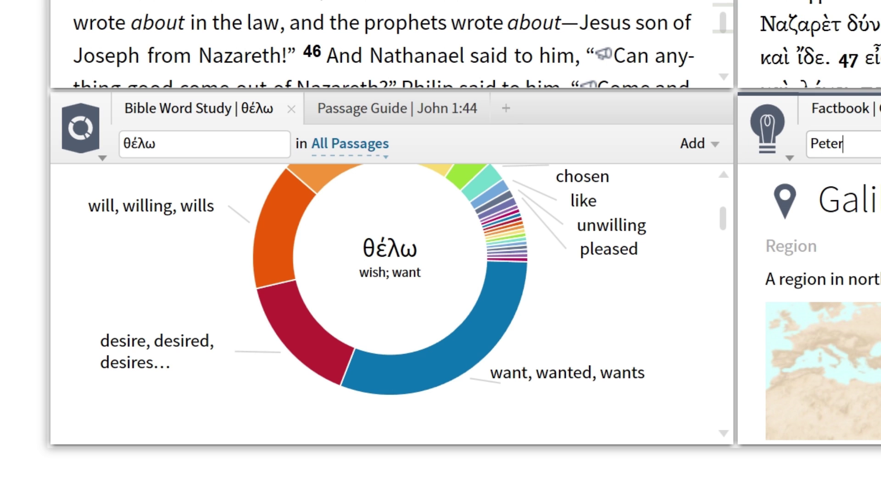
pyautogui.press('Return')
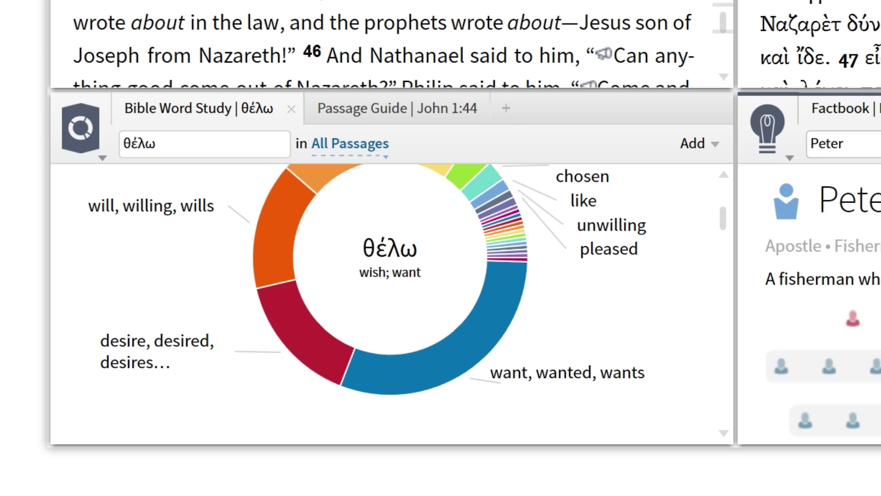
pyautogui.click(450, 104)
# Expand the John 1:44 commentaries and preview the four Timothy Keller sermons, including 'Nazareth?!' and 'Come and See'
pyautogui.click(159, 239)
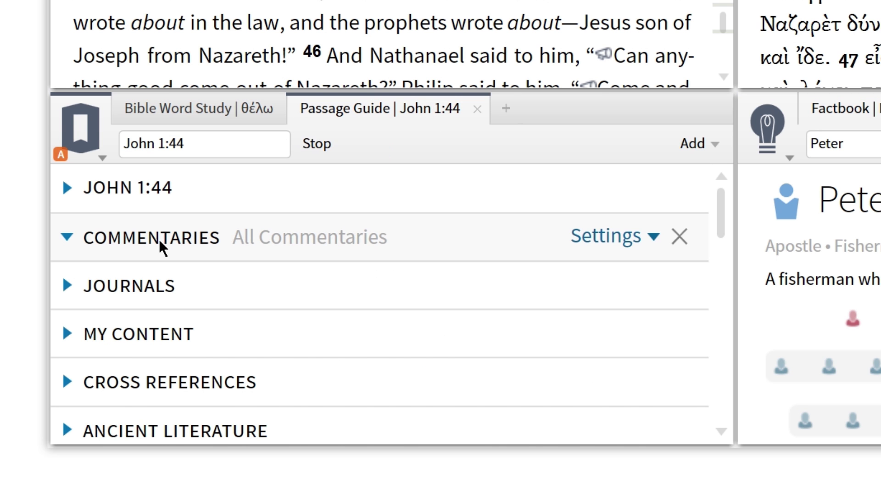
pyautogui.moveTo(723, 202); pyautogui.dragTo(722, 395)
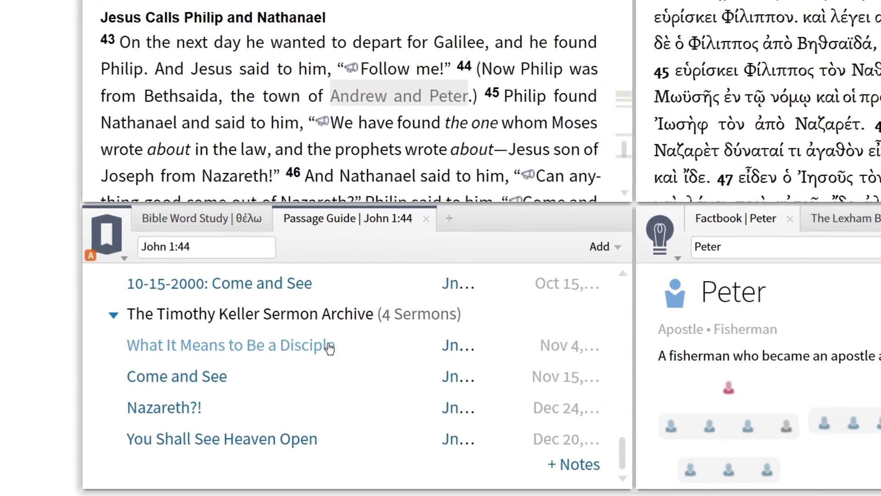
pyautogui.moveTo(338, 324)
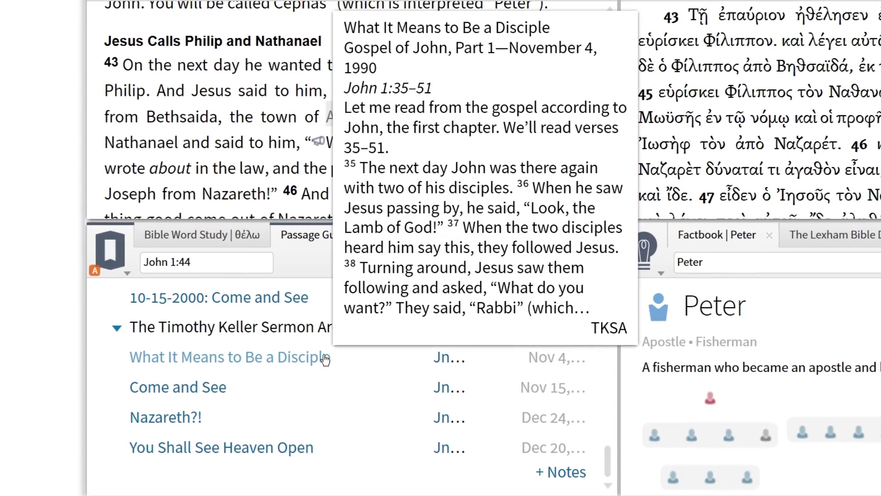
pyautogui.moveTo(218, 388)
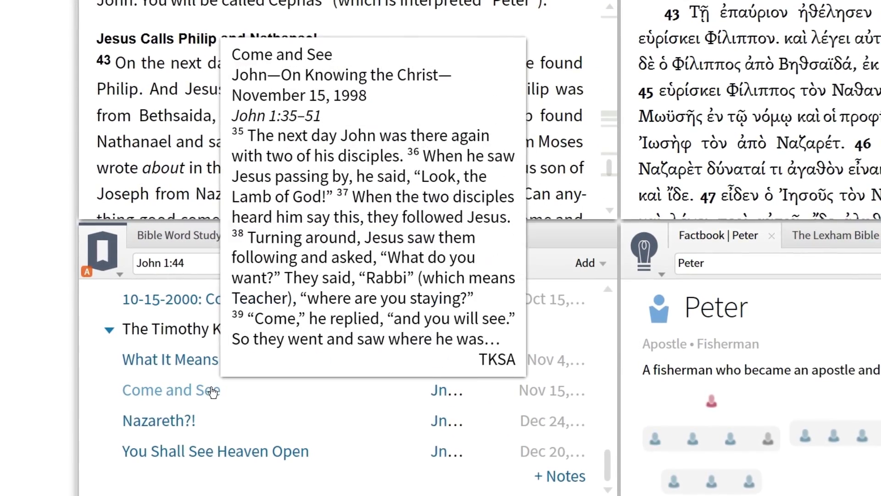
pyautogui.moveTo(188, 421)
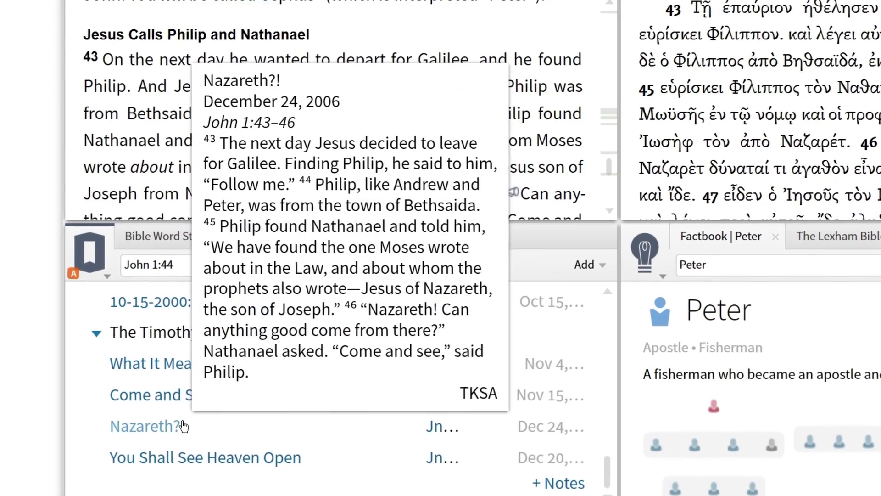
pyautogui.moveTo(198, 457)
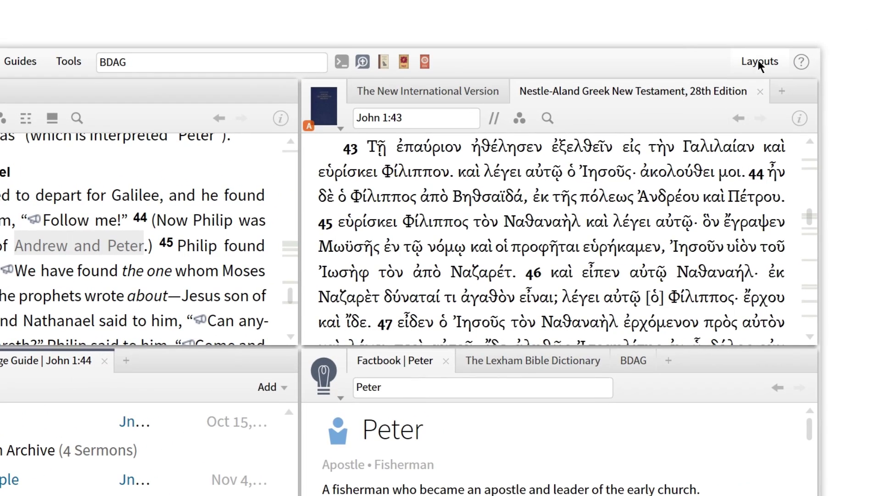
# Start a new named layout from Layouts and enter the name 'Bible Study'
pyautogui.click(788, 50)
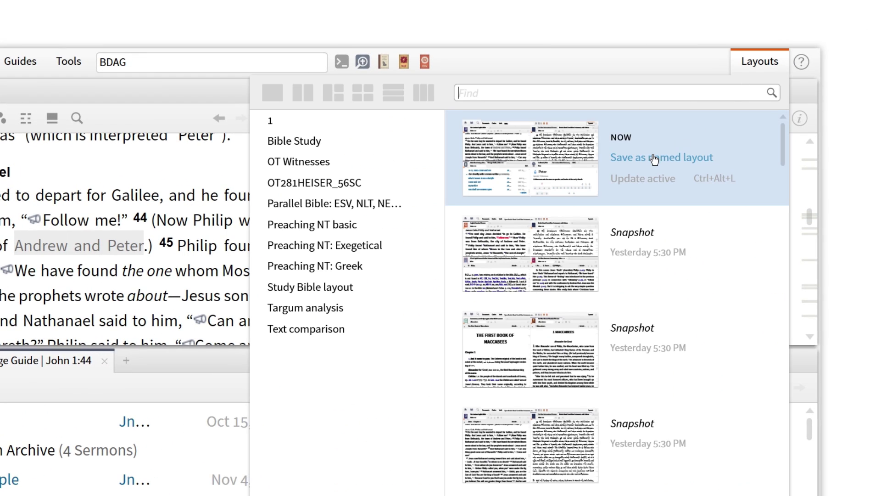
pyautogui.click(654, 158)
pyautogui.write('Bible')
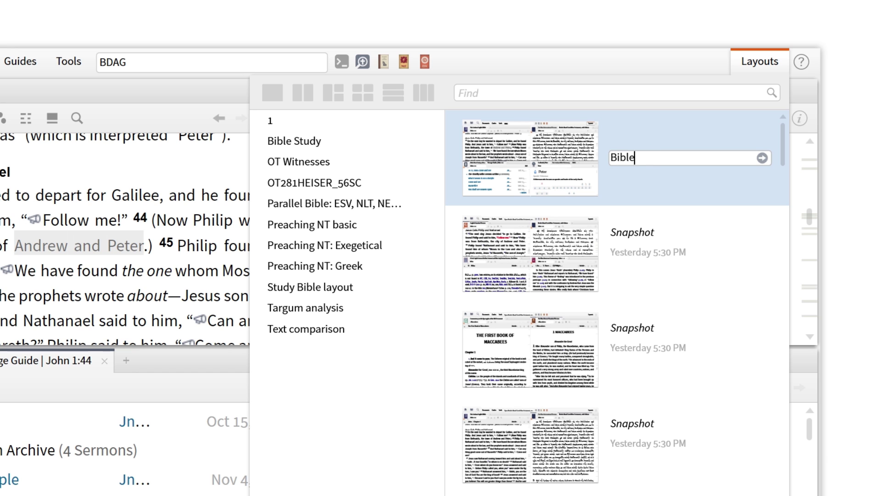
pyautogui.write(' Study')
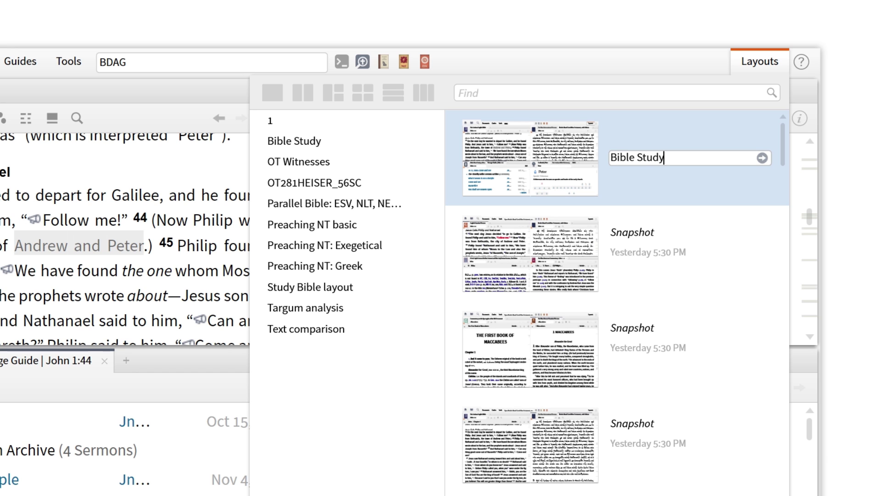